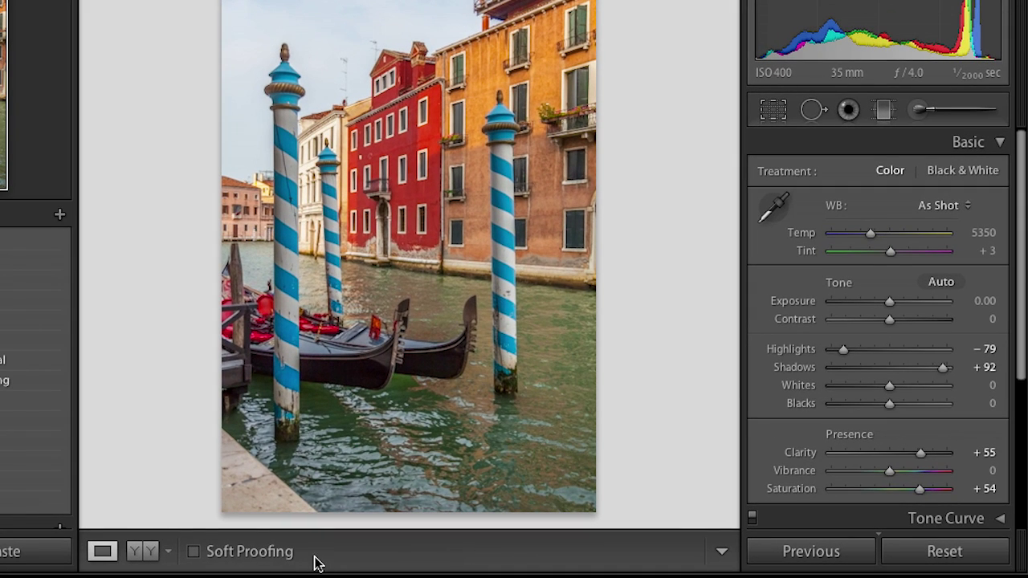
Step: Toggle Soft Proofing off and on several times, ending with the proof preview on
{"action": "left_click", "coordinate": [193, 553]}
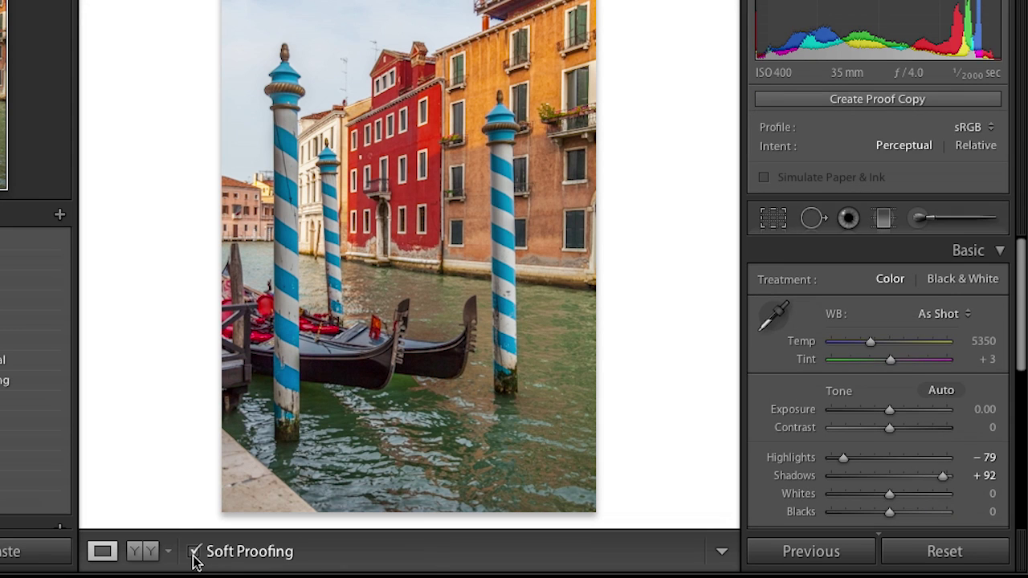
{"action": "left_click", "coordinate": [194, 552]}
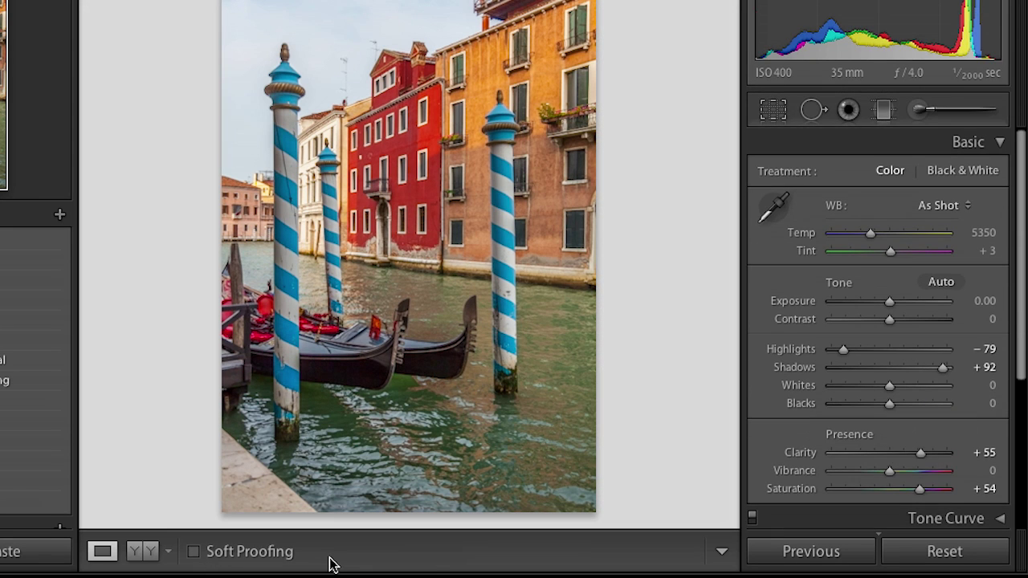
{"action": "key", "text": "s"}
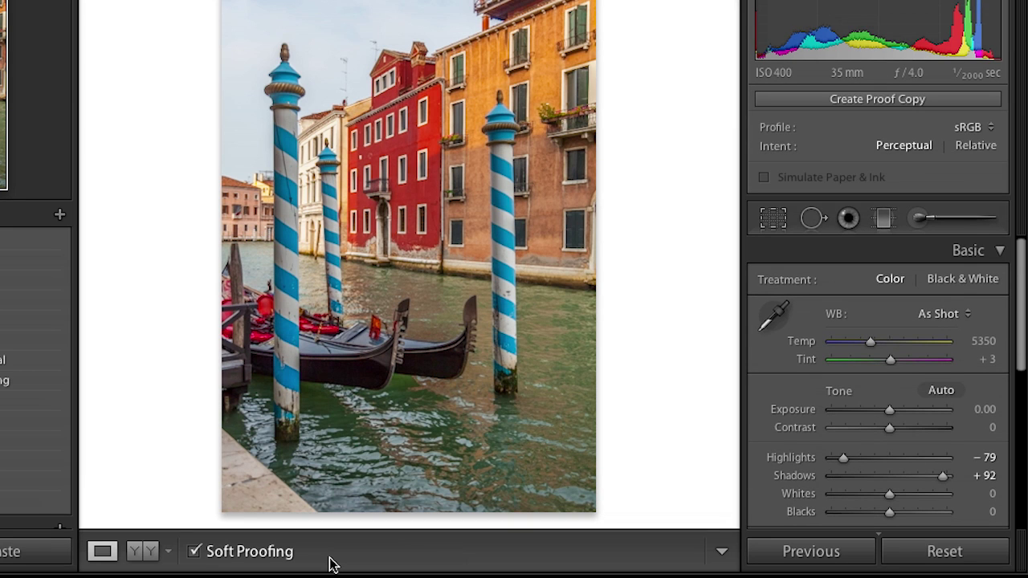
{"action": "key", "text": "s"}
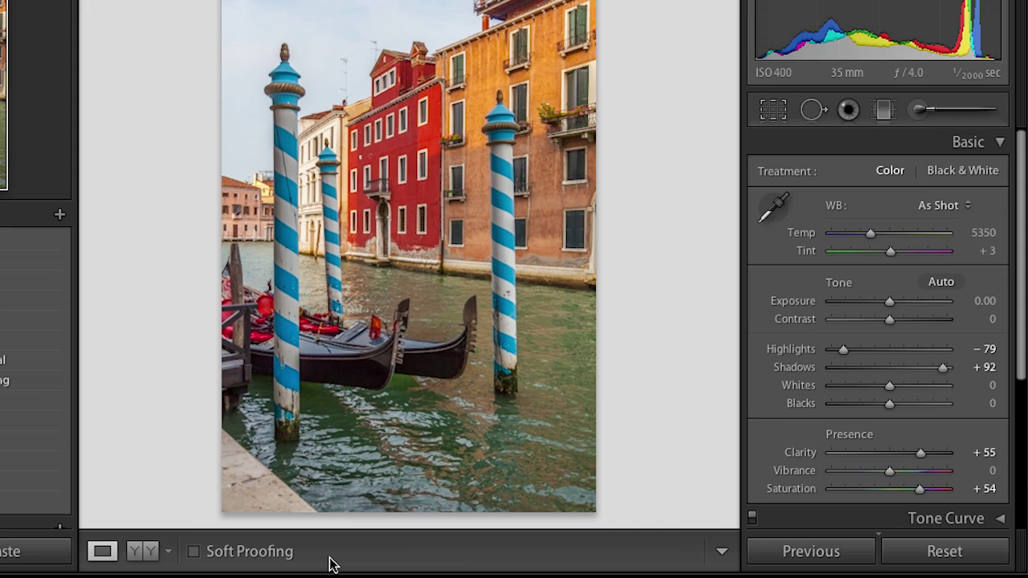
{"action": "key", "text": "s"}
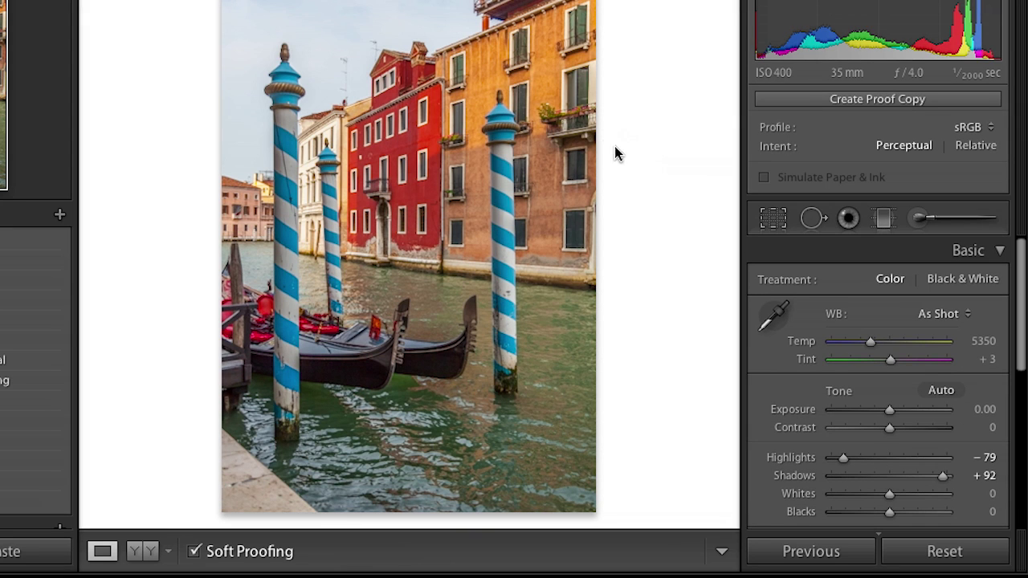
Step: Keep Paper White as the proof matte, leave the background colour unchanged, and re-enable soft proofing
{"action": "right_click", "coordinate": [635, 145]}
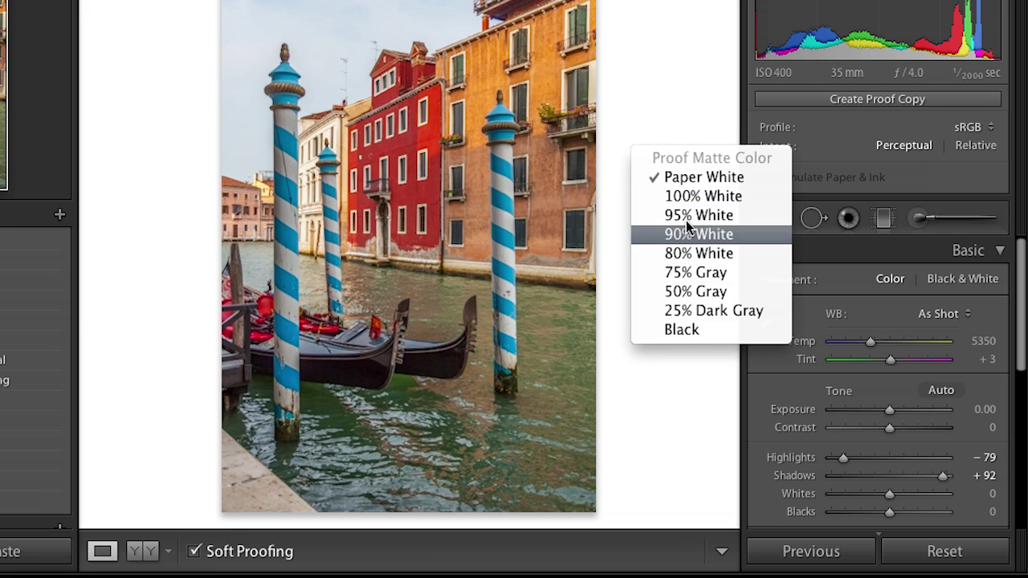
{"action": "left_click", "coordinate": [710, 178]}
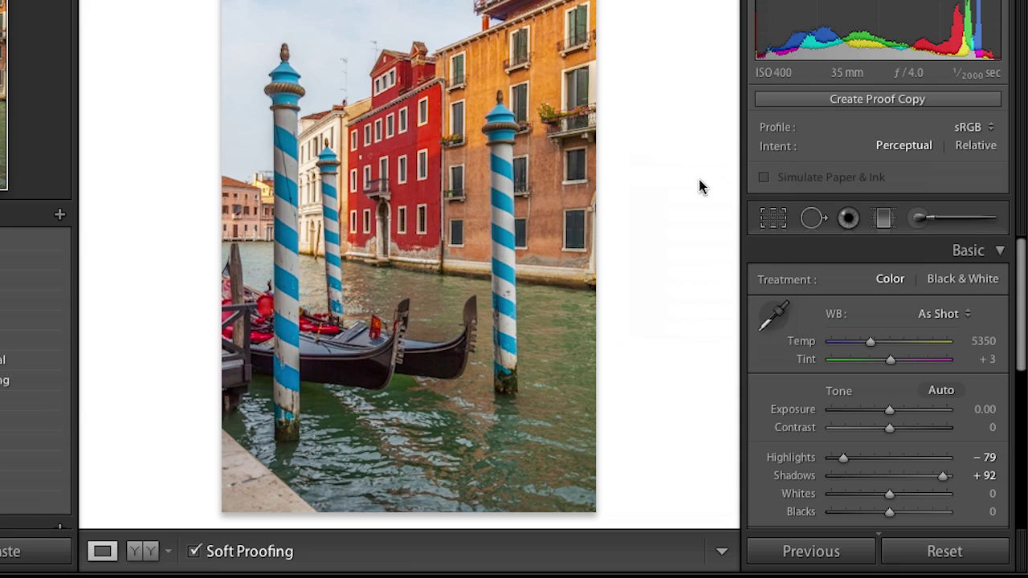
{"action": "key", "text": "s"}
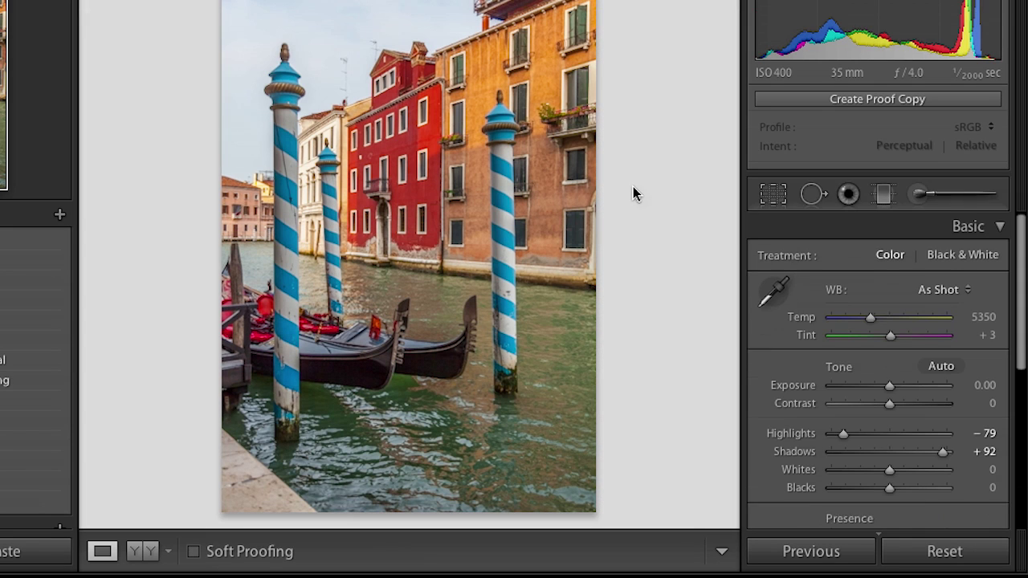
{"action": "right_click", "coordinate": [631, 193]}
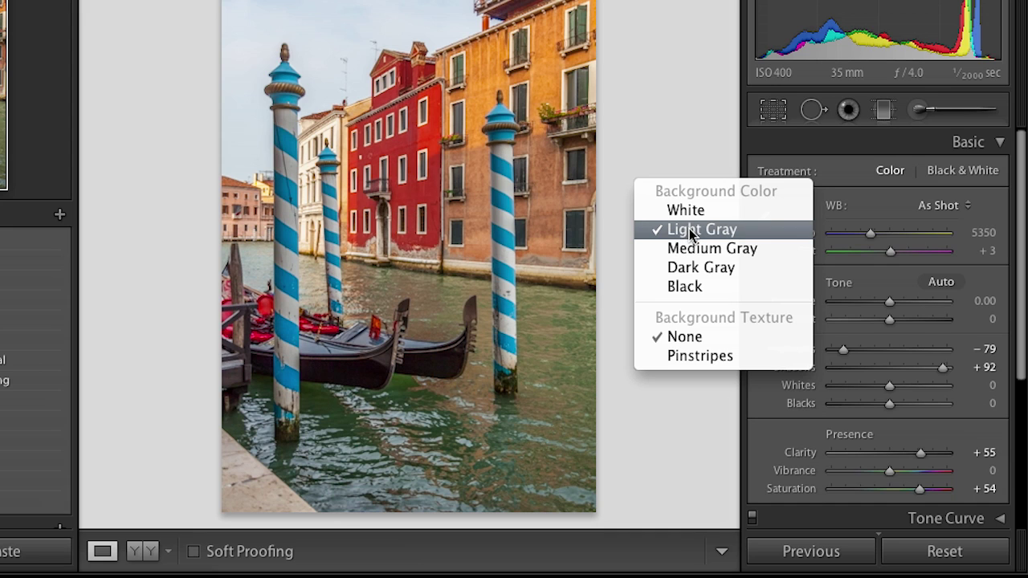
{"action": "left_click", "coordinate": [606, 224]}
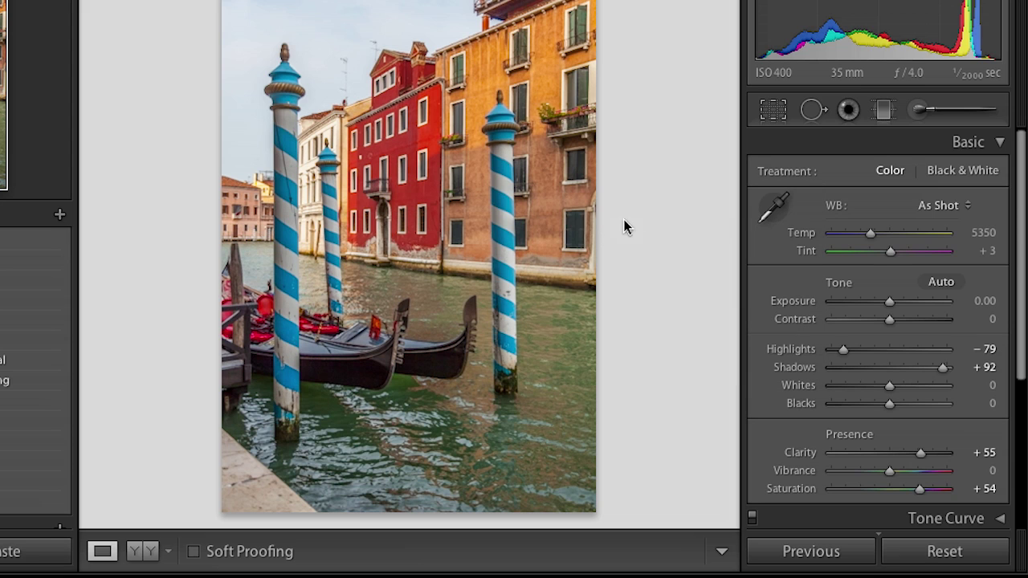
{"action": "key", "text": "s"}
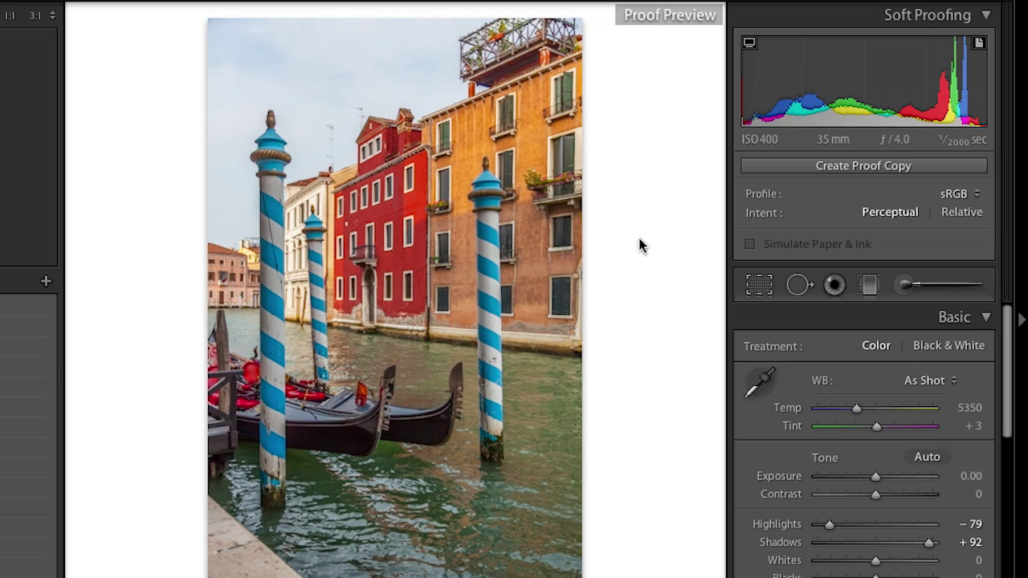
Step: Turn on the destination gamut warning so the blue pole stripes show in red
{"action": "mouse_move", "coordinate": [766, 46]}
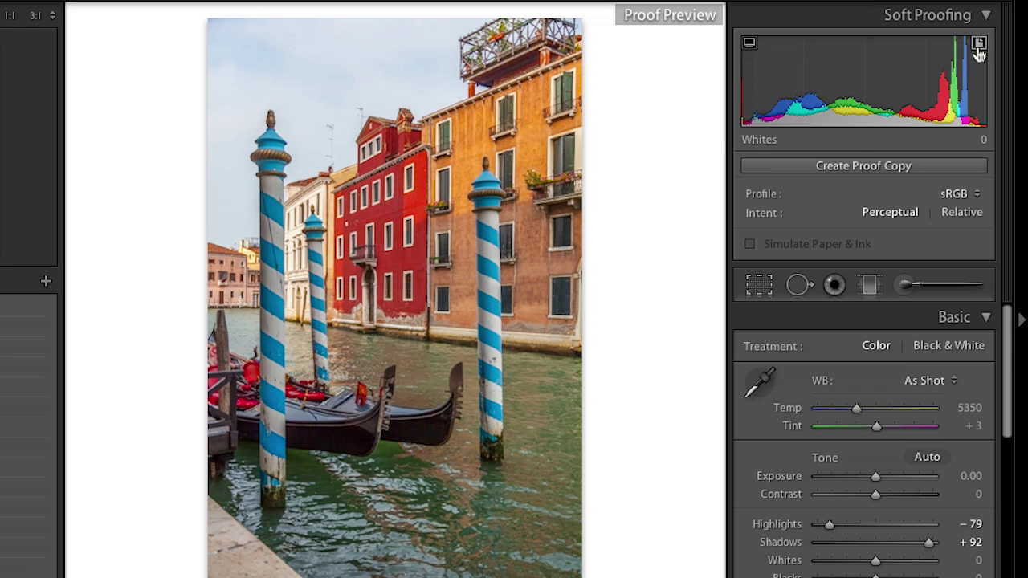
{"action": "mouse_move", "coordinate": [980, 48]}
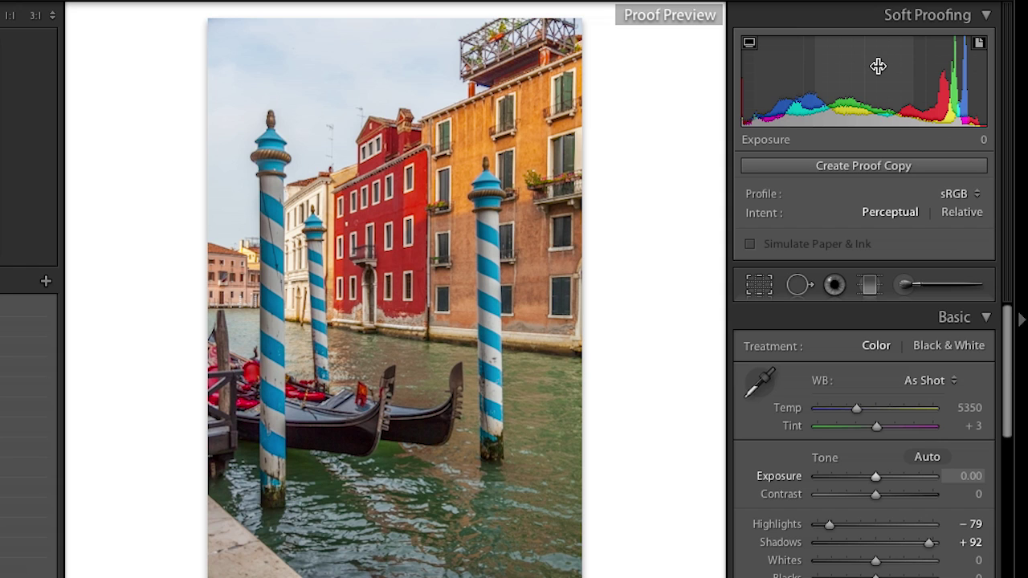
{"action": "key", "text": "shift+s"}
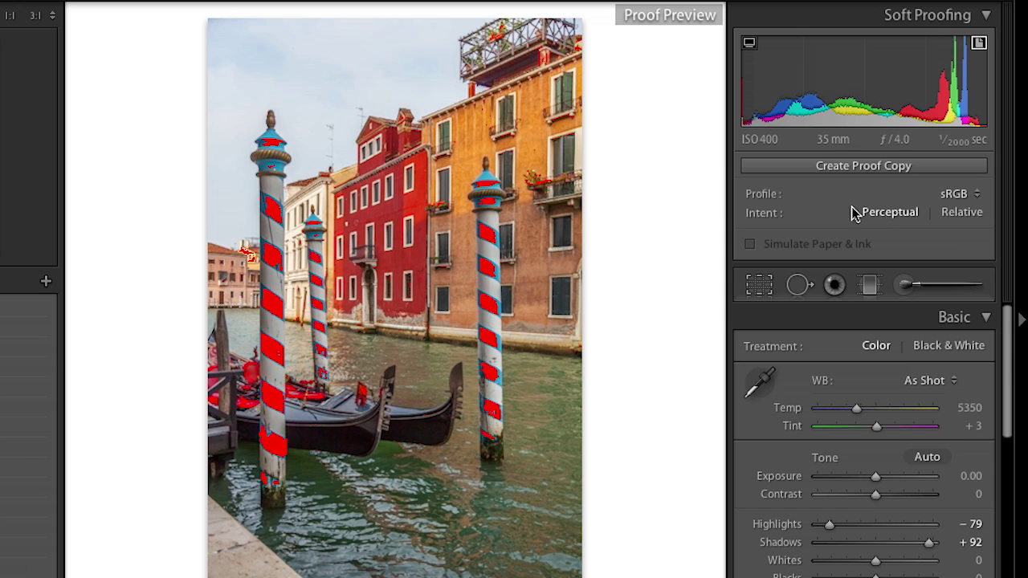
Step: Keep sRGB as the proofing profile and hide the destination gamut warning overlay
{"action": "left_click", "coordinate": [958, 194]}
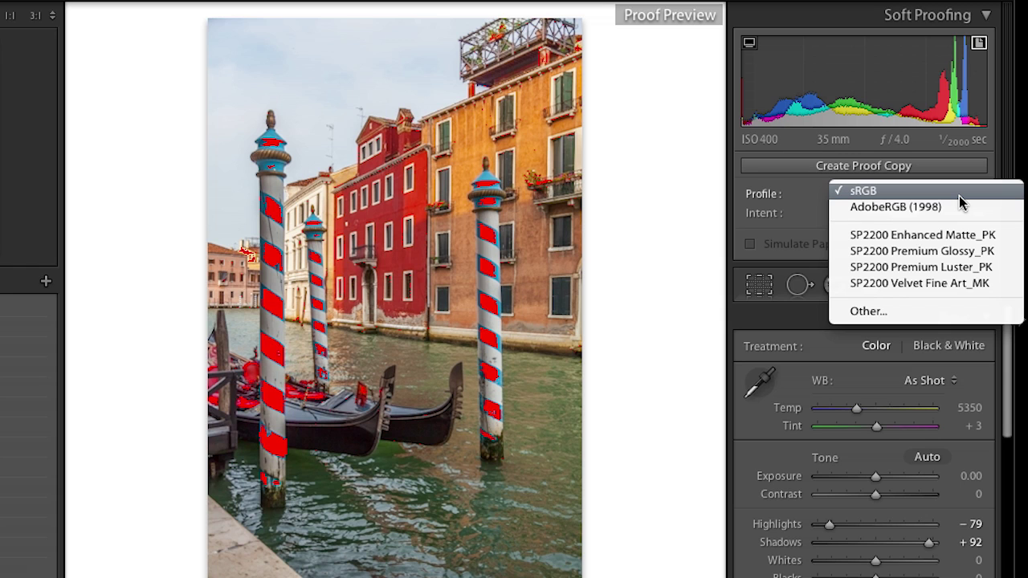
{"action": "left_click", "coordinate": [959, 195]}
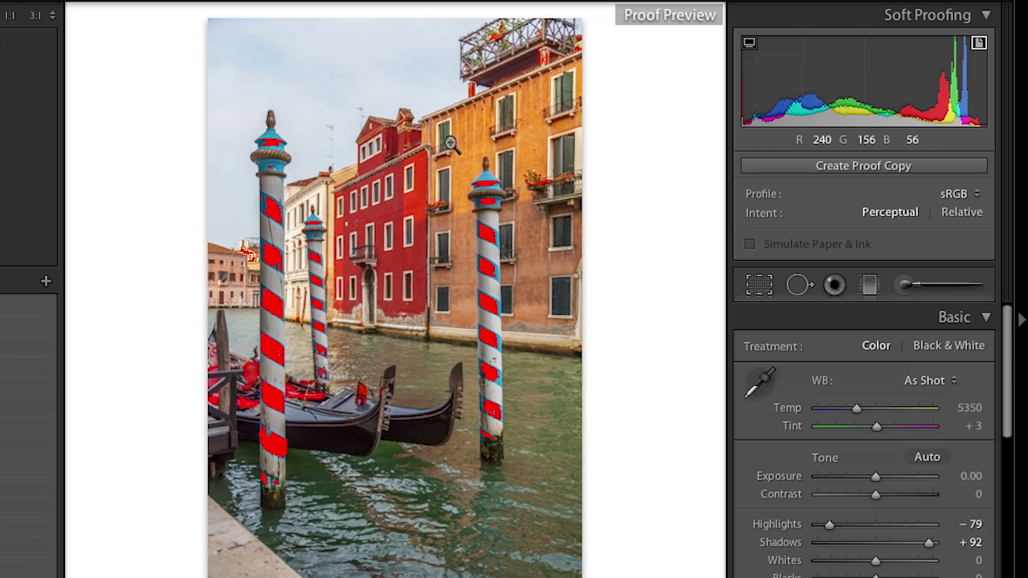
{"action": "key", "text": "shift+s"}
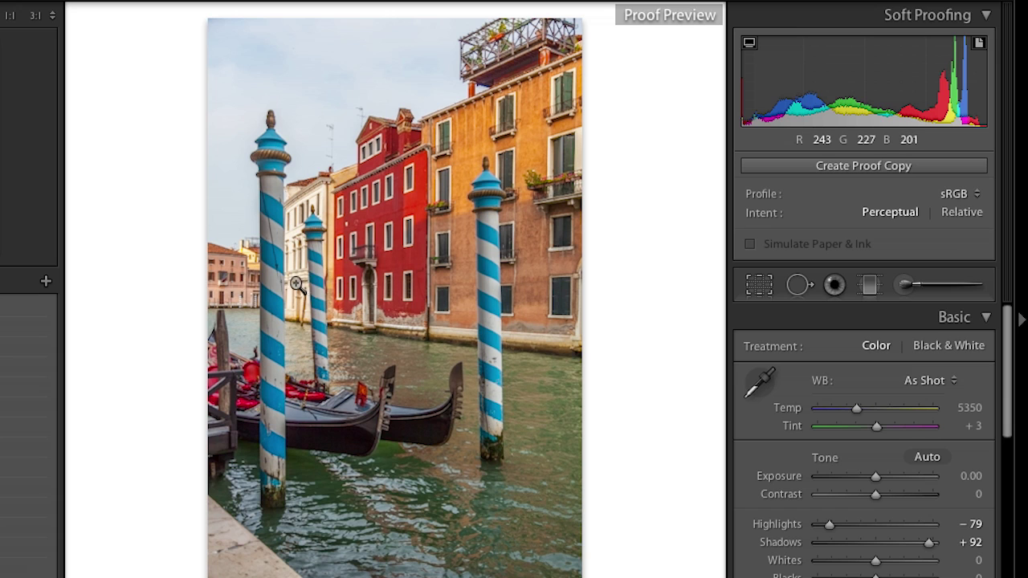
Step: Re-enable the destination gamut warning and lower Presence Saturation from +54 toward +32
{"action": "key", "text": "shift+s"}
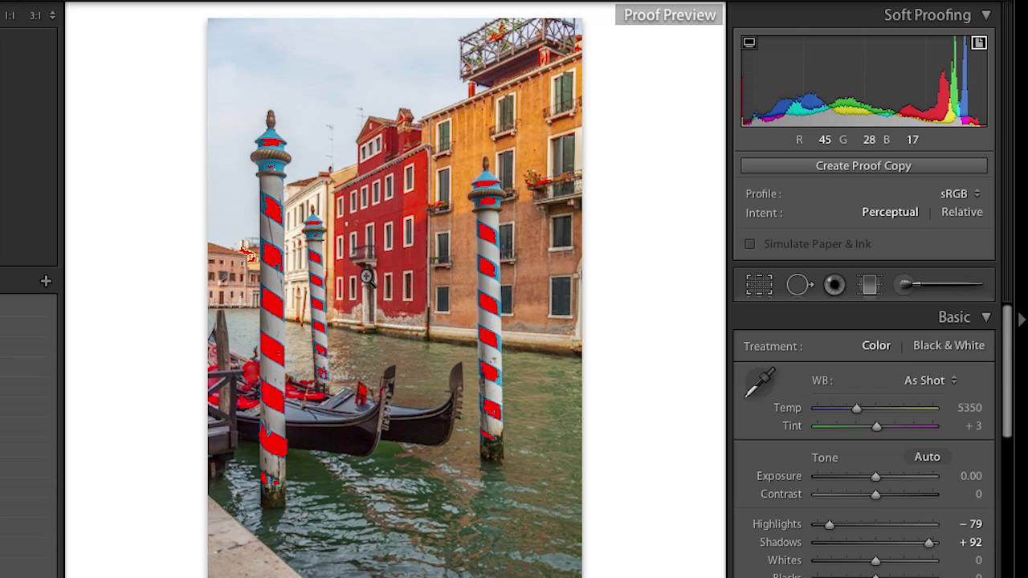
{"action": "left_click_drag", "start_coordinate": [1006, 349], "coordinate": [1007, 451]}
{"action": "left_click_drag", "start_coordinate": [907, 465], "coordinate": [847, 469]}
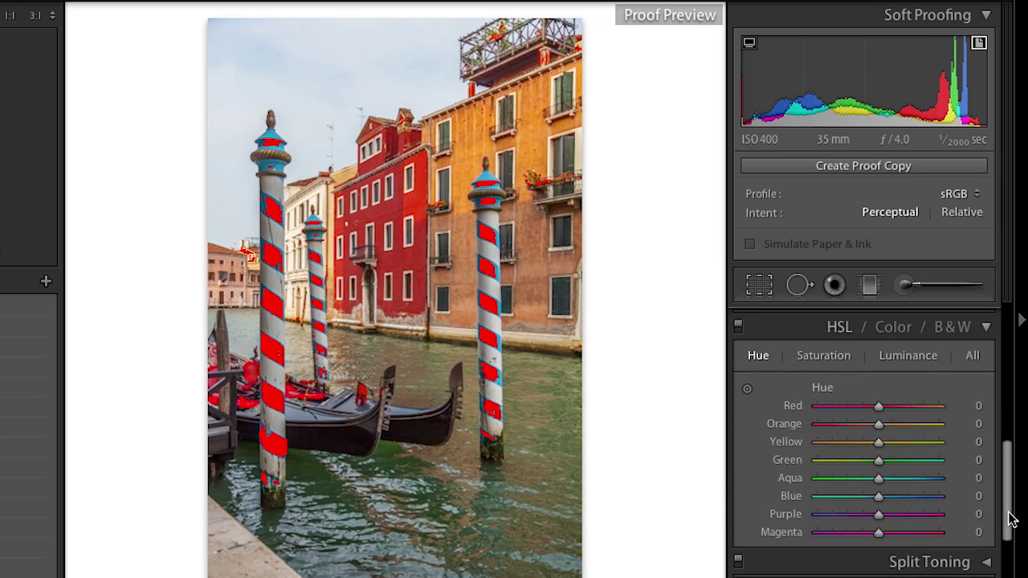
Step: Desaturate the blue pole stripes in HSL Saturation, setting Aqua to -16 and Blue to -32
{"action": "scroll", "coordinate": [1010, 520], "scroll_direction": "down", "scroll_amount": 2}
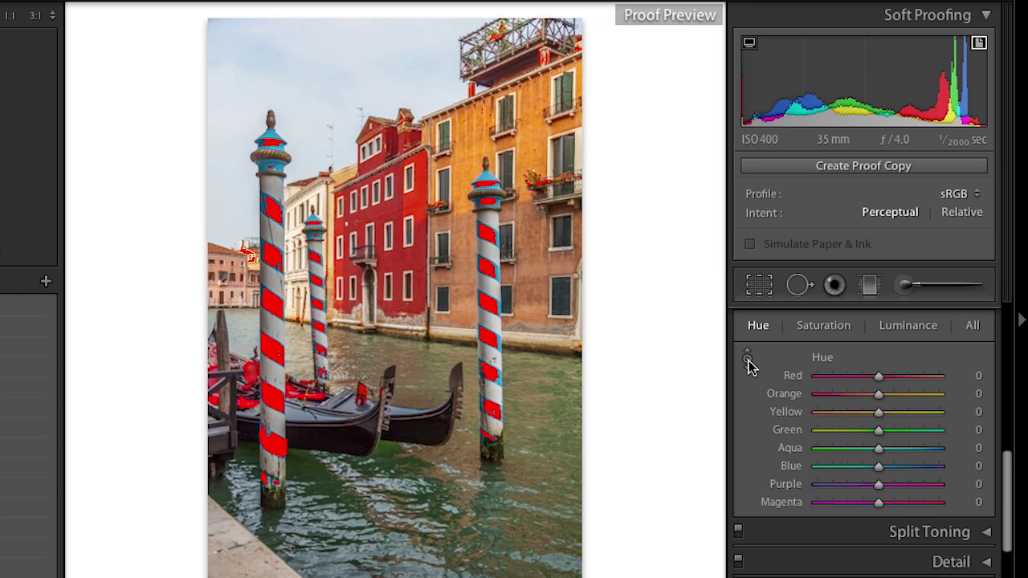
{"action": "scroll", "coordinate": [747, 370], "scroll_direction": "up", "scroll_amount": 1}
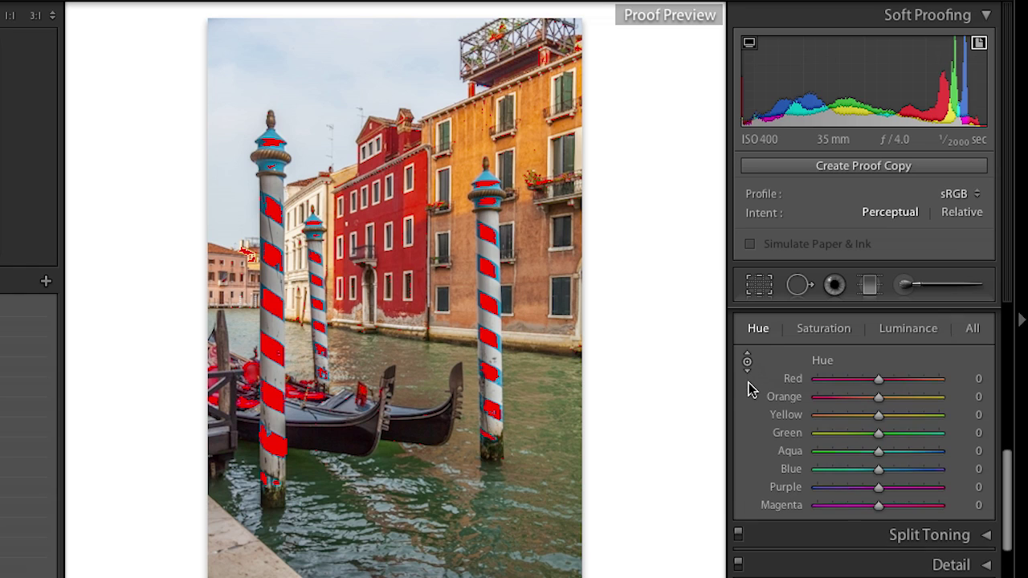
{"action": "left_click", "coordinate": [822, 331]}
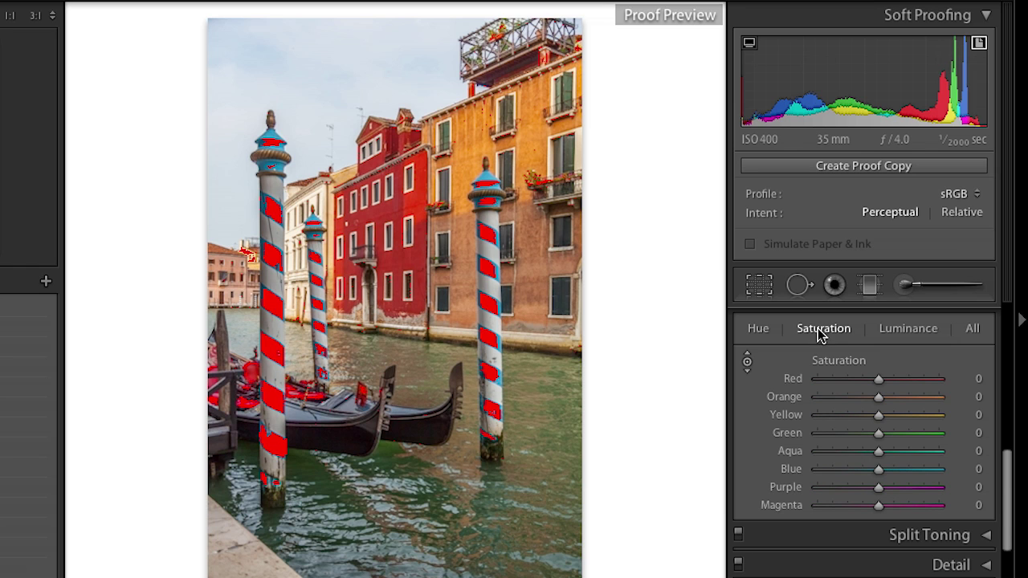
{"action": "left_click_drag", "start_coordinate": [488, 266], "coordinate": [488, 295]}
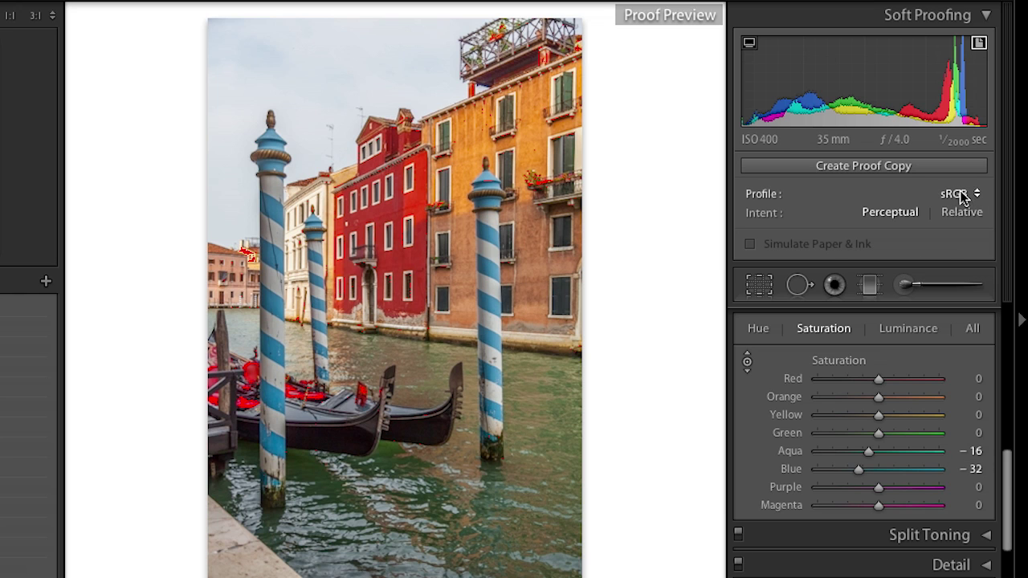
Step: Undo the Aqua and Blue saturation cut, then try shifting the pole stripes' hue in HSL Hue
{"action": "key", "text": "ctrl+z"}
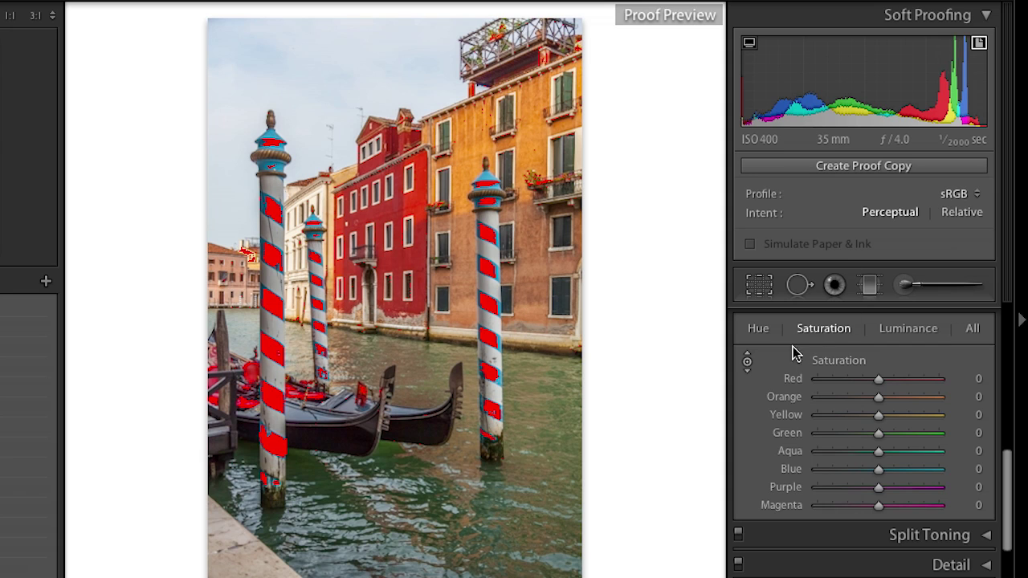
{"action": "left_click", "coordinate": [759, 330]}
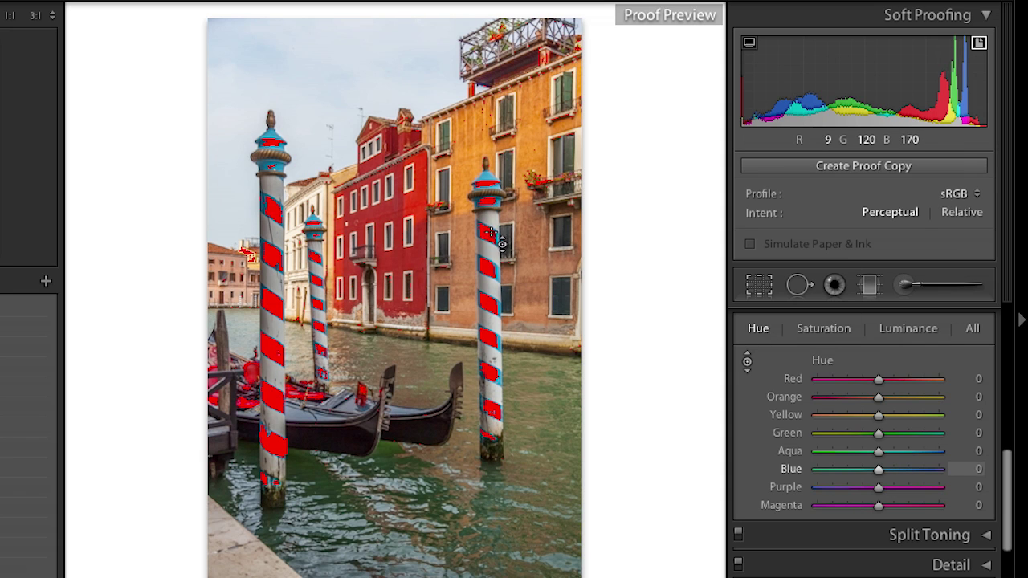
{"action": "left_click_drag", "start_coordinate": [497, 238], "coordinate": [496, 175]}
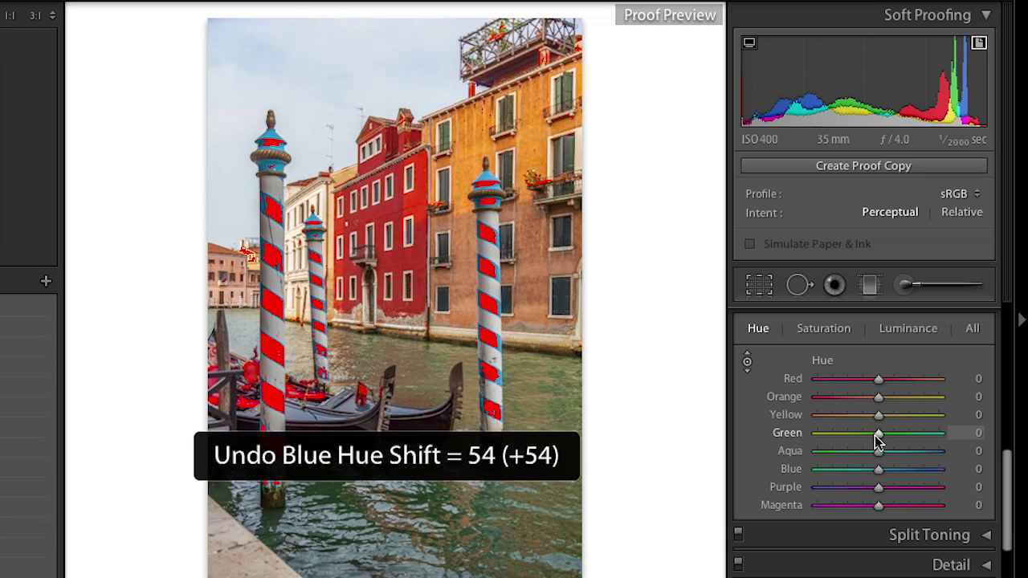
Step: Choose the Adjustment Brush with a negative Saturation effect of -46
{"action": "left_click", "coordinate": [905, 288]}
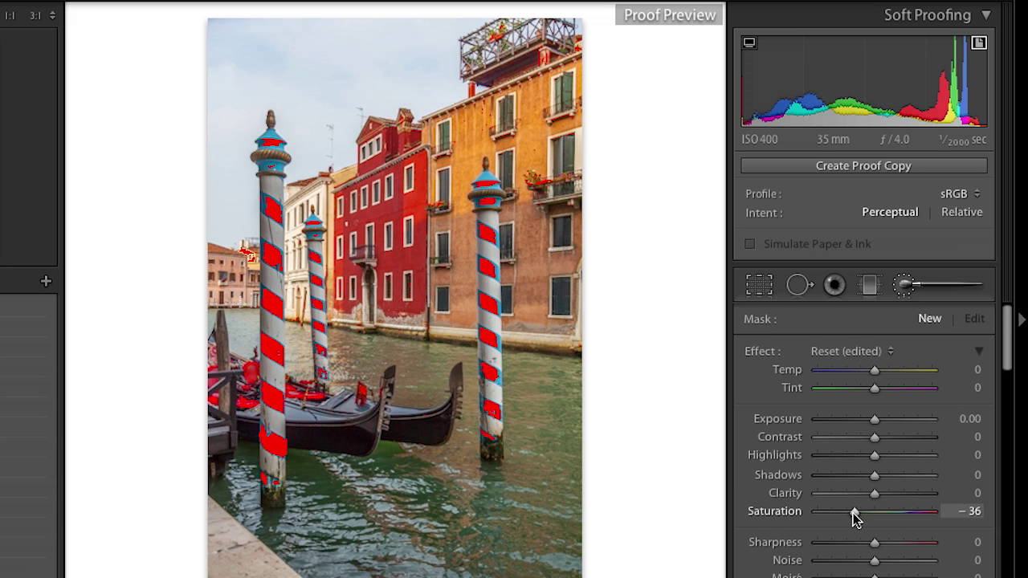
{"action": "left_click_drag", "start_coordinate": [855, 518], "coordinate": [847, 516]}
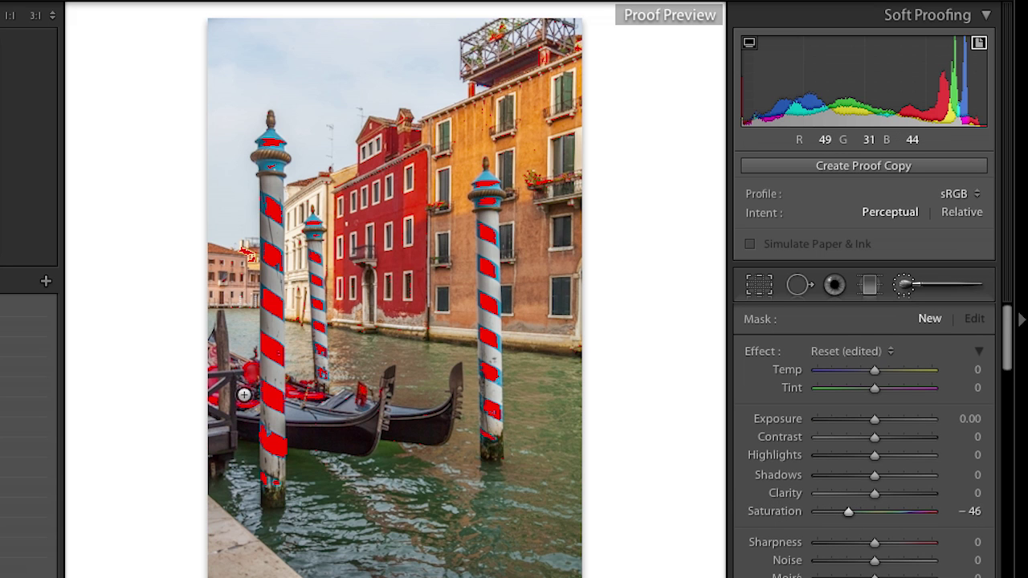
{"action": "key", "text": "ctrl+equal"}
{"action": "key", "text": "ctrl+equal"}
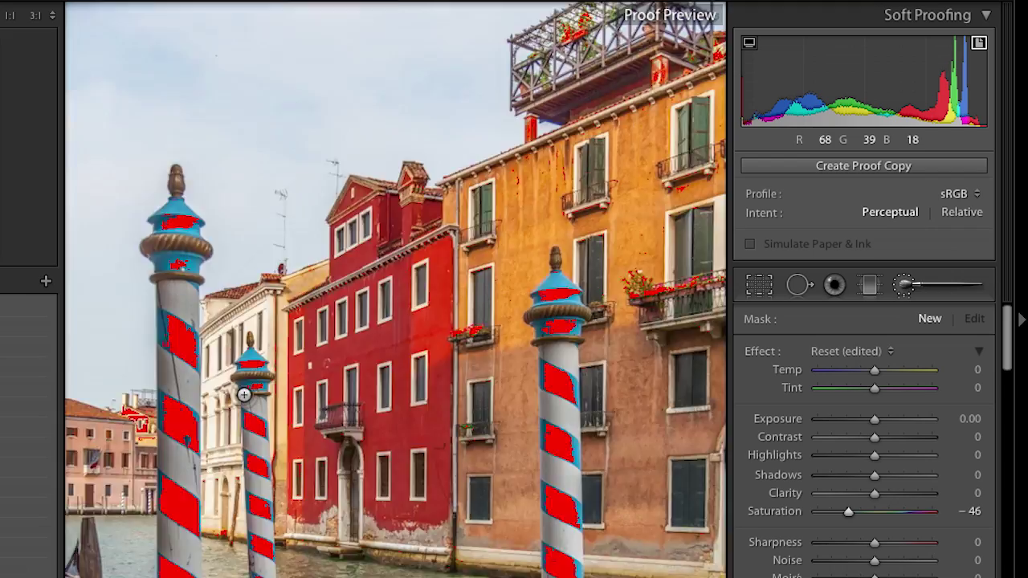
{"action": "key", "text": "ctrl+minus"}
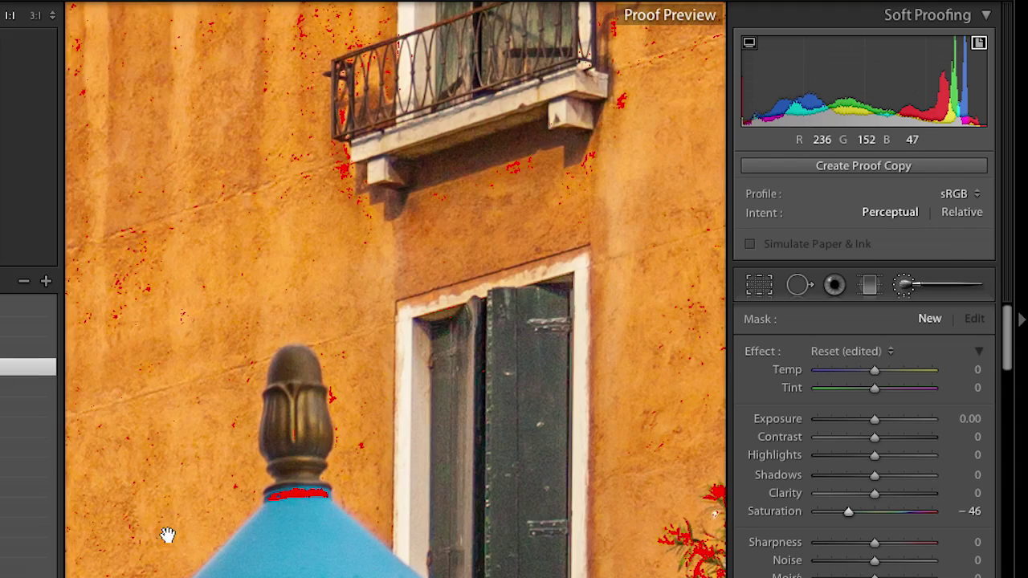
Step: At 1:1 zoom, paint desaturation over the gondola's red seats and weaken the brush Saturation
{"action": "left_click", "coordinate": [335, 353]}
{"action": "left_click_drag", "start_coordinate": [525, 106], "coordinate": [647, 149]}
{"action": "left_click_drag", "start_coordinate": [264, 431], "coordinate": [587, 131]}
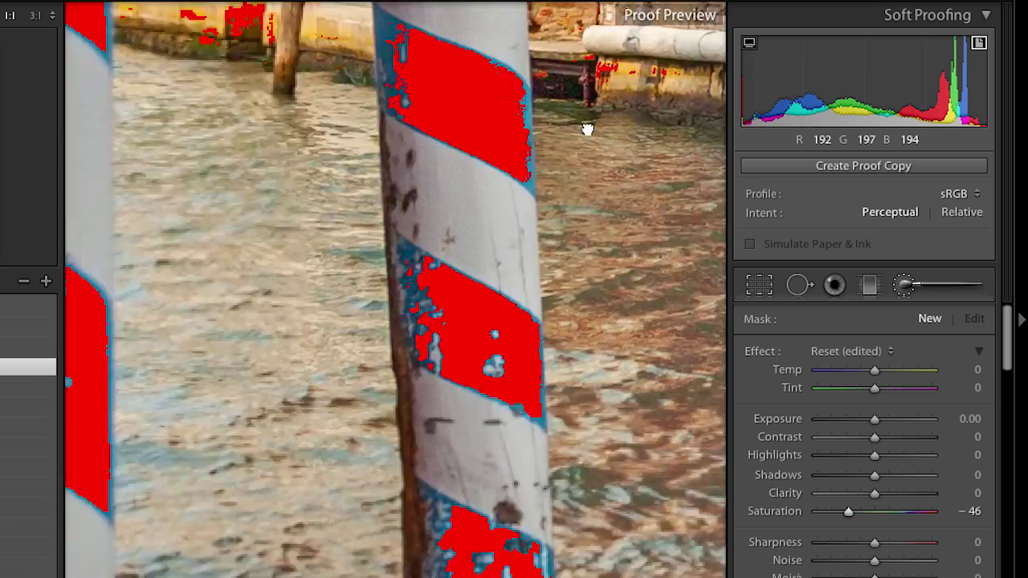
{"action": "left_click_drag", "start_coordinate": [267, 395], "coordinate": [625, 170]}
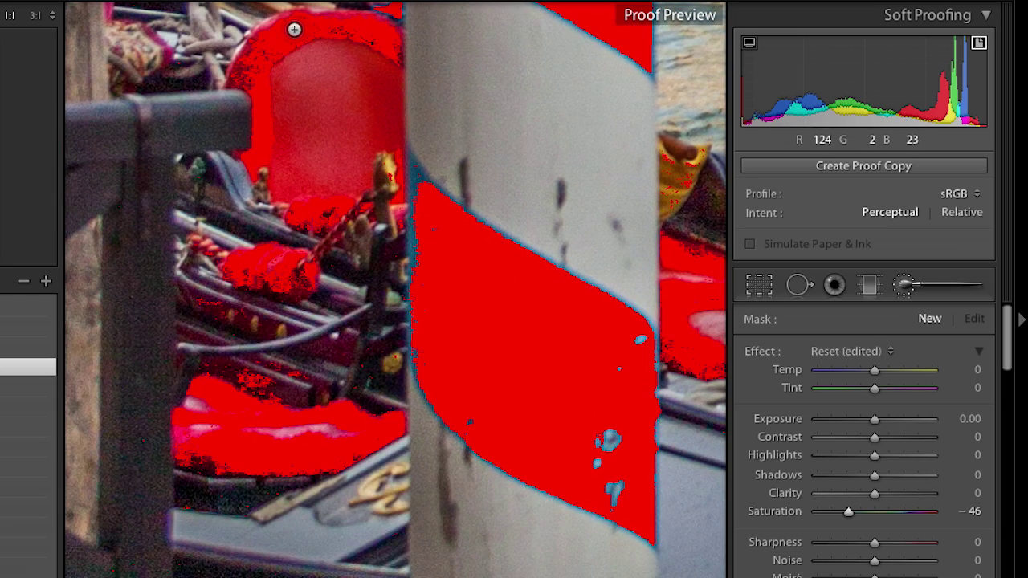
{"action": "mouse_move", "coordinate": [276, 41]}
{"action": "left_mouse_down"}
{"action": "mouse_move", "coordinate": [297, 25]}
{"action": "mouse_move", "coordinate": [258, 58]}
{"action": "mouse_move", "coordinate": [307, 25]}
{"action": "mouse_move", "coordinate": [368, 28]}
{"action": "mouse_move", "coordinate": [394, 38]}
{"action": "mouse_move", "coordinate": [399, 57]}
{"action": "mouse_move", "coordinate": [347, 35]}
{"action": "mouse_move", "coordinate": [296, 47]}
{"action": "mouse_move", "coordinate": [262, 93]}
{"action": "mouse_move", "coordinate": [241, 68]}
{"action": "mouse_move", "coordinate": [268, 127]}
{"action": "mouse_move", "coordinate": [259, 162]}
{"action": "mouse_move", "coordinate": [247, 159]}
{"action": "mouse_move", "coordinate": [258, 181]}
{"action": "mouse_move", "coordinate": [327, 213]}
{"action": "mouse_move", "coordinate": [308, 211]}
{"action": "mouse_move", "coordinate": [344, 210]}
{"action": "mouse_move", "coordinate": [280, 215]}
{"action": "mouse_move", "coordinate": [299, 215]}
{"action": "mouse_move", "coordinate": [273, 177]}
{"action": "mouse_move", "coordinate": [259, 108]}
{"action": "mouse_move", "coordinate": [261, 148]}
{"action": "mouse_move", "coordinate": [261, 121]}
{"action": "mouse_move", "coordinate": [268, 147]}
{"action": "mouse_move", "coordinate": [284, 144]}
{"action": "mouse_move", "coordinate": [277, 165]}
{"action": "mouse_move", "coordinate": [264, 102]}
{"action": "mouse_move", "coordinate": [285, 67]}
{"action": "mouse_move", "coordinate": [264, 167]}
{"action": "mouse_move", "coordinate": [300, 82]}
{"action": "mouse_move", "coordinate": [329, 56]}
{"action": "mouse_move", "coordinate": [268, 132]}
{"action": "mouse_move", "coordinate": [295, 150]}
{"action": "mouse_move", "coordinate": [297, 175]}
{"action": "mouse_move", "coordinate": [358, 165]}
{"action": "mouse_move", "coordinate": [378, 192]}
{"action": "mouse_move", "coordinate": [372, 250]}
{"action": "mouse_move", "coordinate": [285, 291]}
{"action": "mouse_move", "coordinate": [249, 277]}
{"action": "mouse_move", "coordinate": [263, 266]}
{"action": "mouse_move", "coordinate": [223, 252]}
{"action": "mouse_move", "coordinate": [241, 321]}
{"action": "mouse_move", "coordinate": [325, 395]}
{"action": "mouse_move", "coordinate": [202, 392]}
{"action": "mouse_move", "coordinate": [187, 410]}
{"action": "mouse_move", "coordinate": [224, 460]}
{"action": "mouse_move", "coordinate": [327, 446]}
{"action": "mouse_move", "coordinate": [377, 412]}
{"action": "mouse_move", "coordinate": [357, 430]}
{"action": "mouse_move", "coordinate": [385, 421]}
{"action": "mouse_move", "coordinate": [337, 104]}
{"action": "mouse_move", "coordinate": [356, 70]}
{"action": "left_mouse_up"}
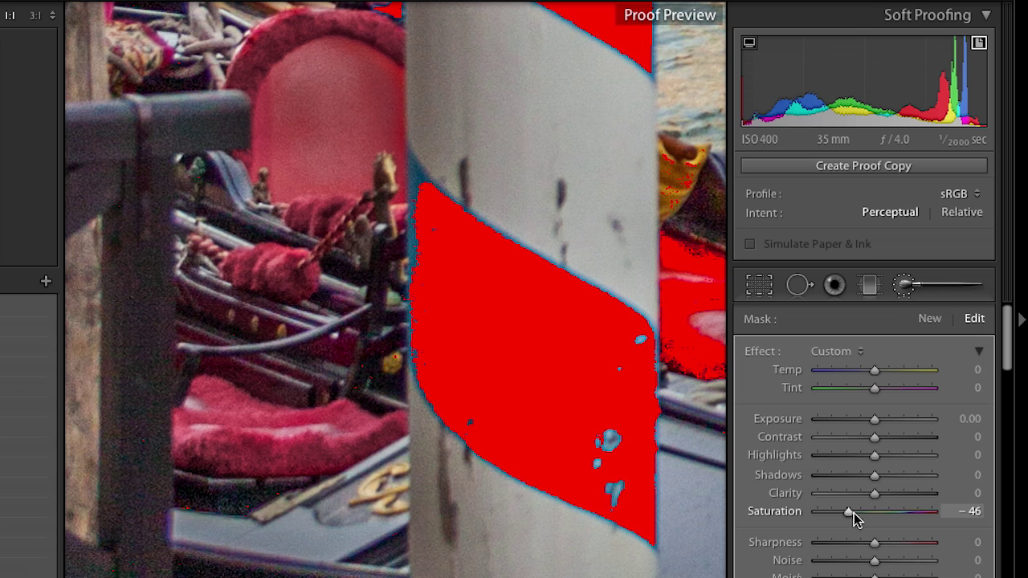
{"action": "left_click_drag", "start_coordinate": [849, 514], "coordinate": [863, 514]}
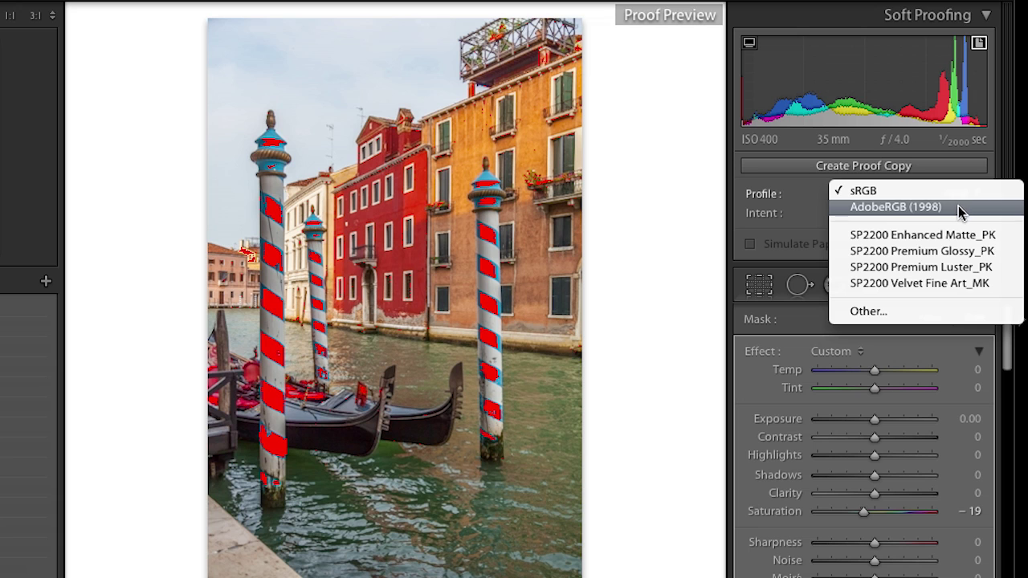
Step: Try the SP2200 Premium Glossy_PK proof profile, then settle on SP2200 Enhanced Matte_PK
{"action": "left_click", "coordinate": [937, 252]}
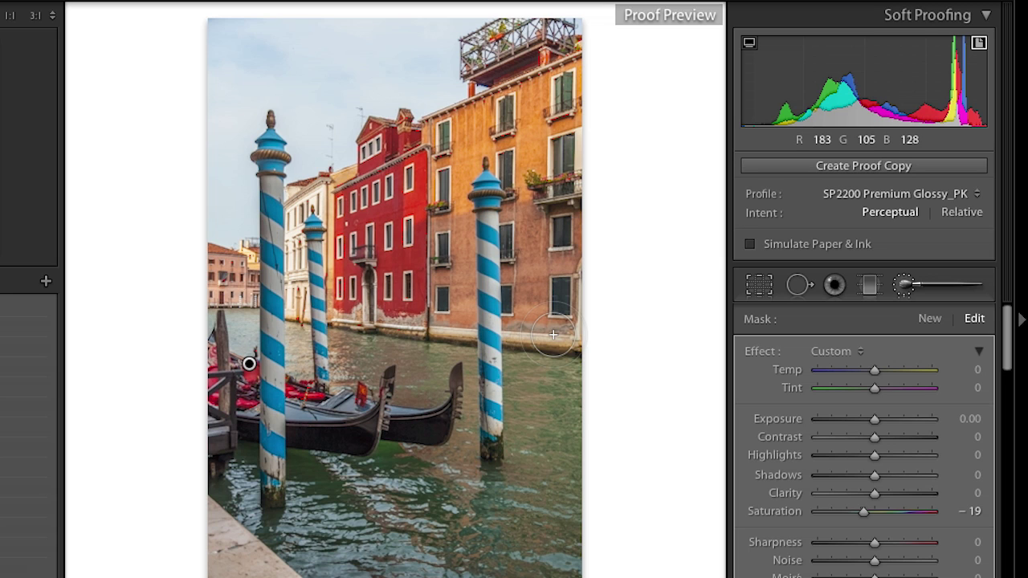
{"action": "left_click", "coordinate": [927, 194]}
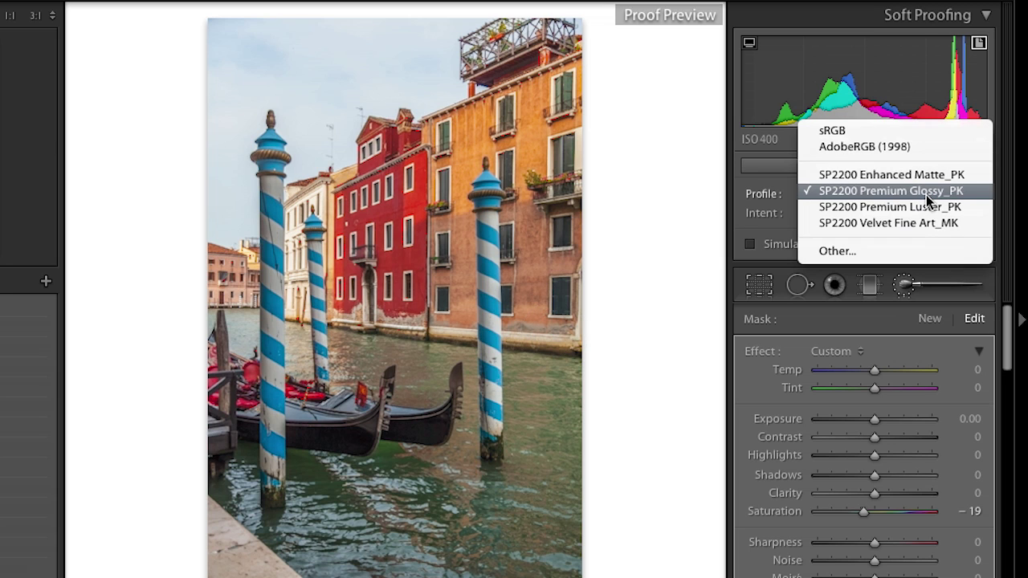
{"action": "left_click", "coordinate": [923, 176]}
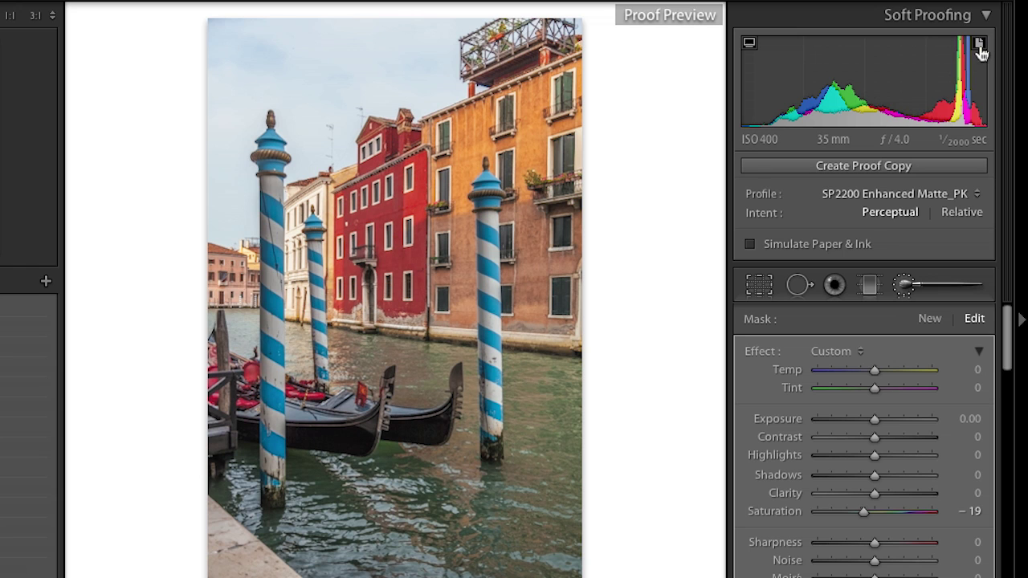
Step: Toggle the monitor gamut warning to check which colours exceed the display's gamut
{"action": "left_click", "coordinate": [748, 45]}
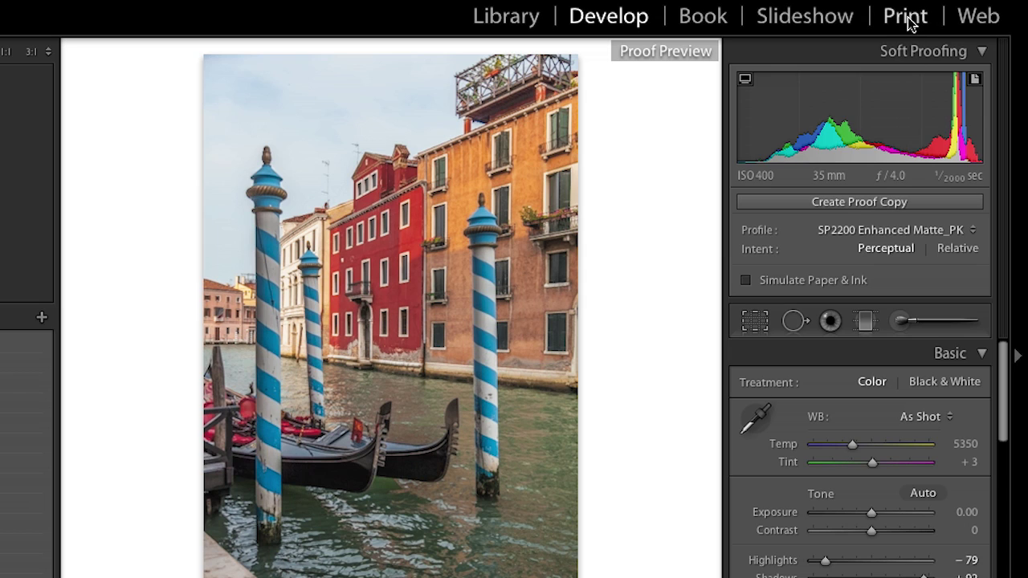
Step: Switch to the Print module and set Print to Printer instead of JPEG File
{"action": "left_click", "coordinate": [903, 19]}
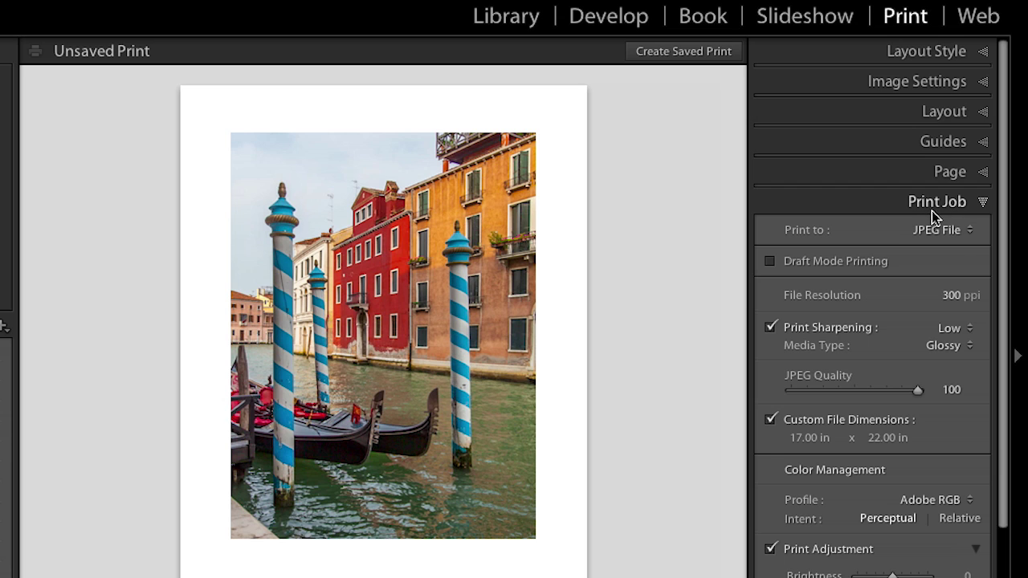
{"action": "left_click", "coordinate": [943, 231]}
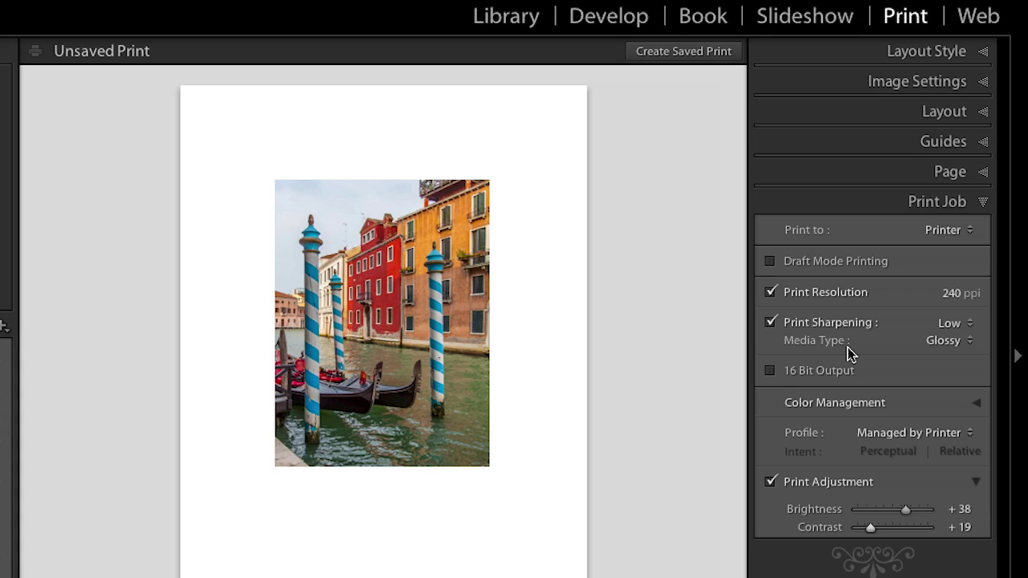
Step: Return to the Library grid, check the photo's DNG file name, and bring up Convert Photo to DNG
{"action": "key", "text": "g"}
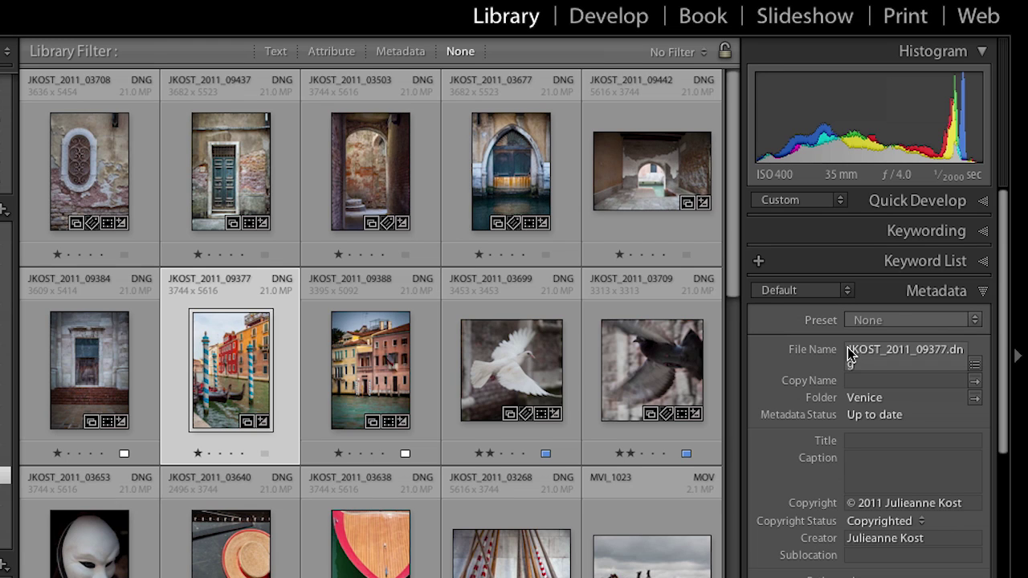
{"action": "left_click", "coordinate": [850, 355]}
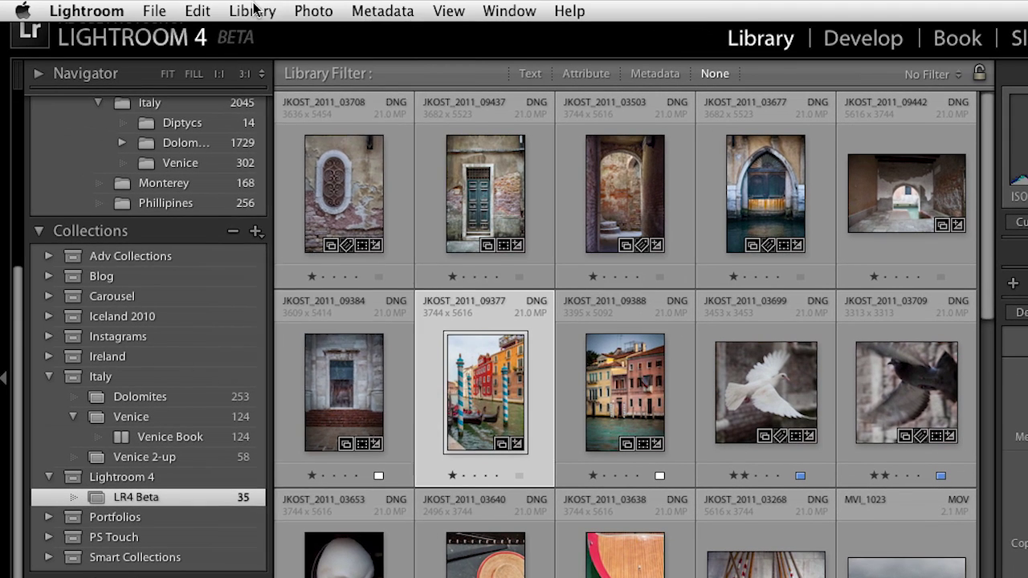
{"action": "left_click", "coordinate": [252, 9]}
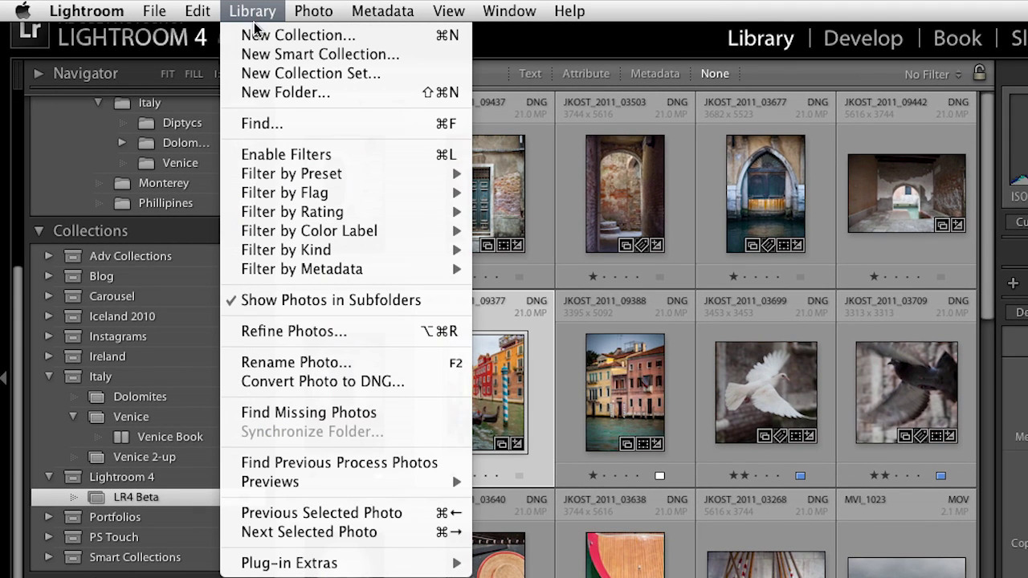
{"action": "left_click", "coordinate": [283, 381]}
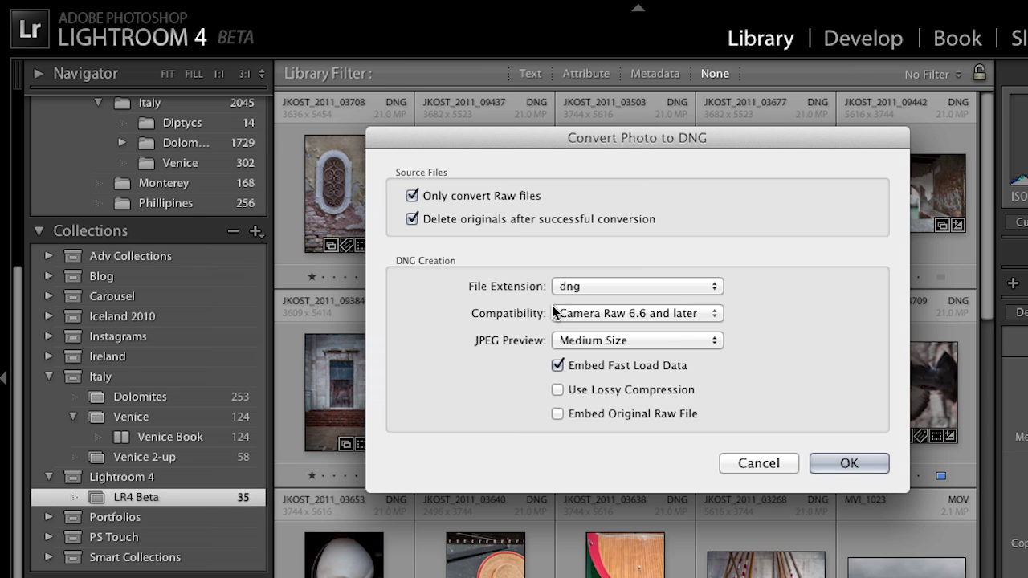
Step: Tick Use Lossy Compression in the Convert Photo to DNG dialog
{"action": "left_click", "coordinate": [559, 391]}
Step: Cancel the DNG conversion and open Export for the canal photo with the DNG Lossy 1800px preset
{"action": "left_click", "coordinate": [761, 469]}
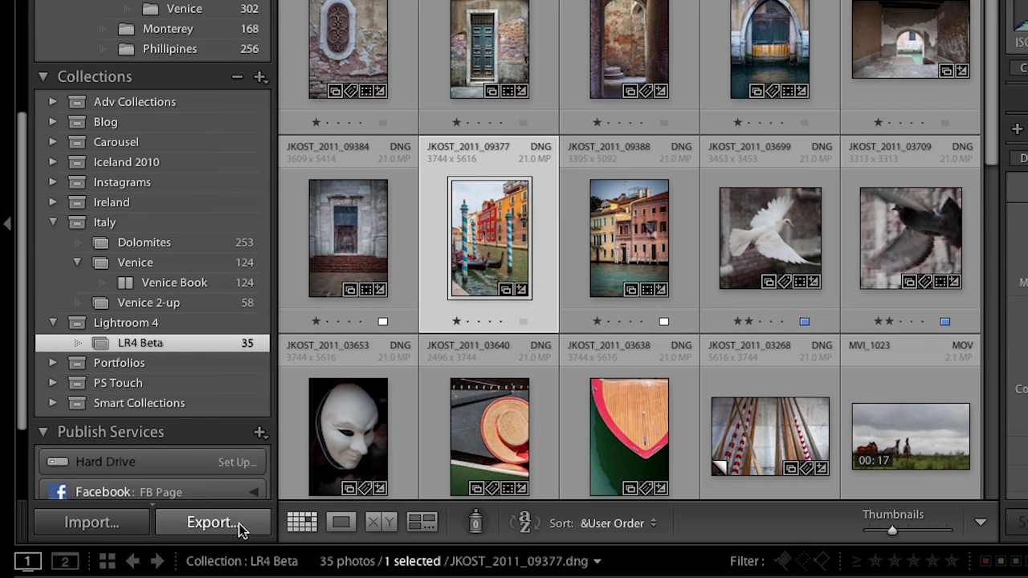
{"action": "left_click", "coordinate": [240, 527]}
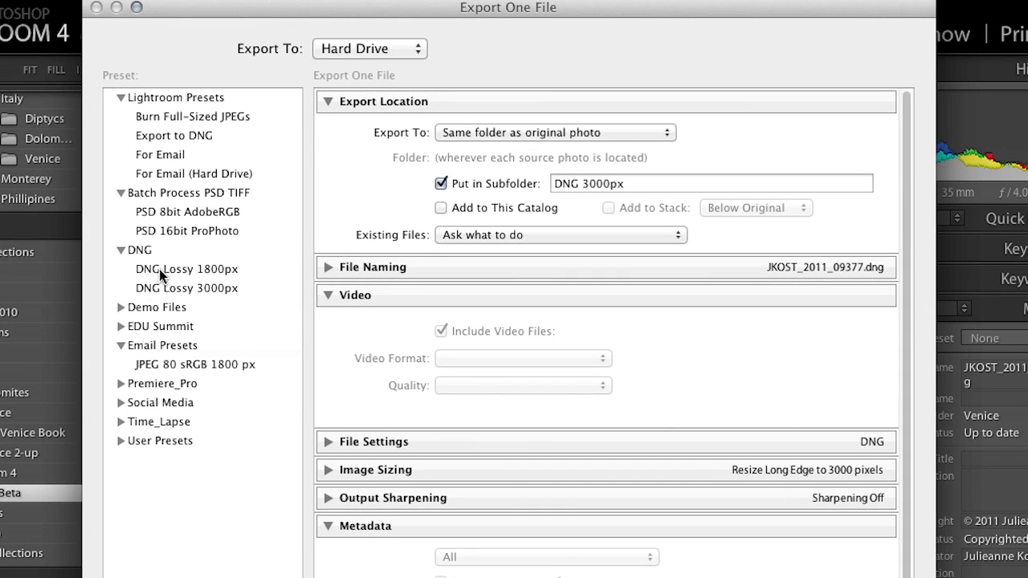
{"action": "left_click", "coordinate": [163, 272]}
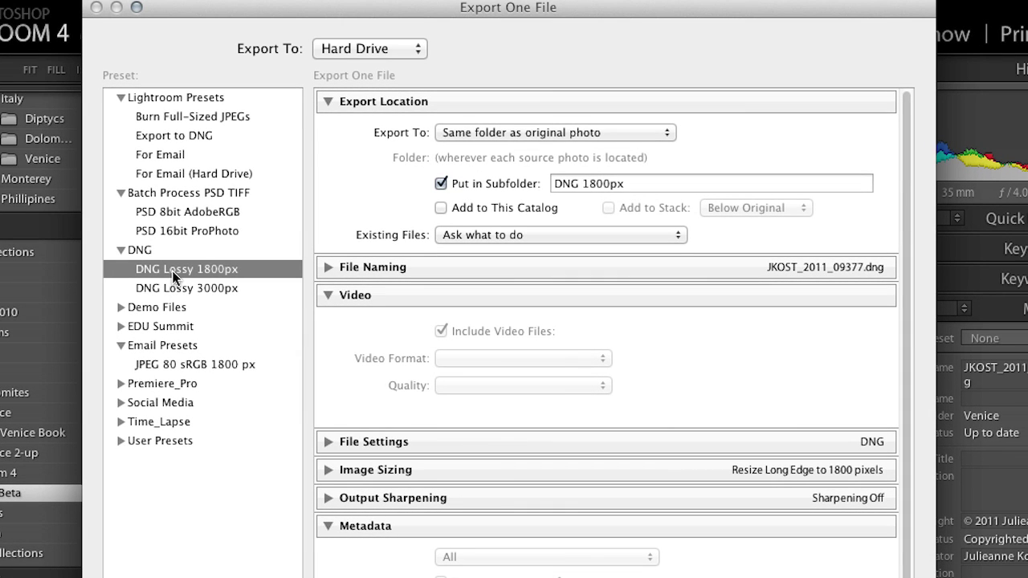
Step: Expand File Settings and Image Sizing to show DNG lossy compression and Long Edge 1800 pixels
{"action": "left_click", "coordinate": [328, 441]}
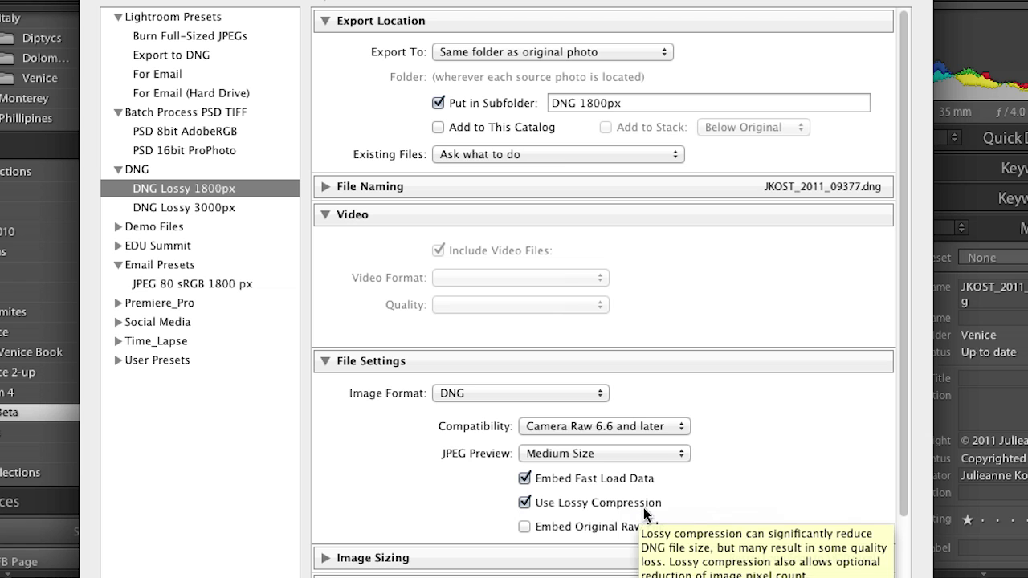
{"action": "scroll", "coordinate": [905, 509], "scroll_direction": "down", "scroll_amount": 1}
{"action": "scroll", "coordinate": [905, 510], "scroll_direction": "down", "scroll_amount": 5}
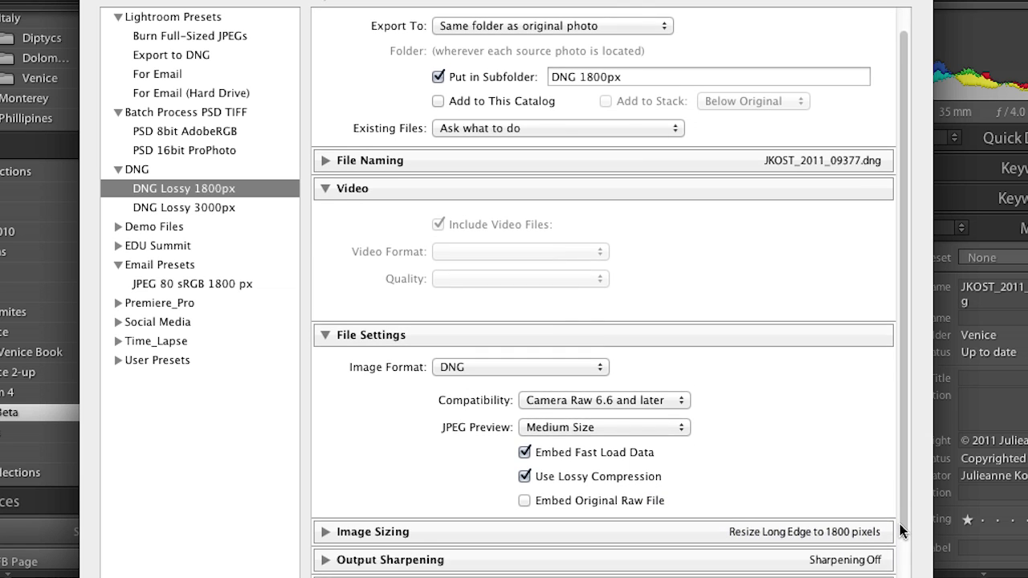
{"action": "left_click", "coordinate": [325, 412]}
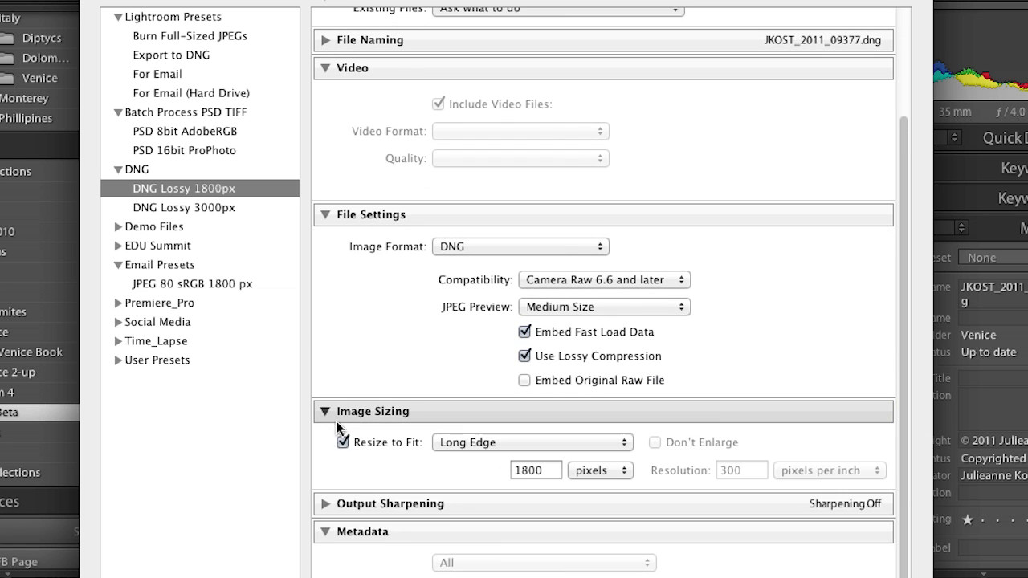